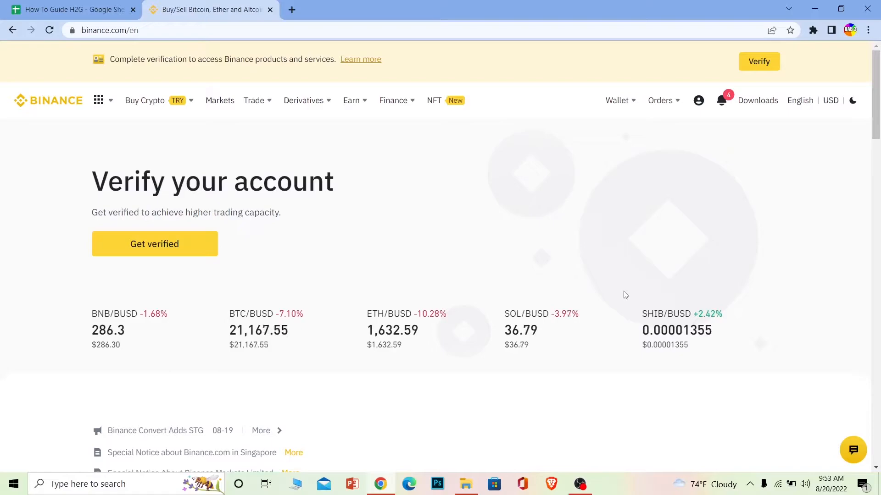
Ask the support chat 'How to delete account' from the second page of topics
{"action": "left_click", "coordinate": [858, 455]}
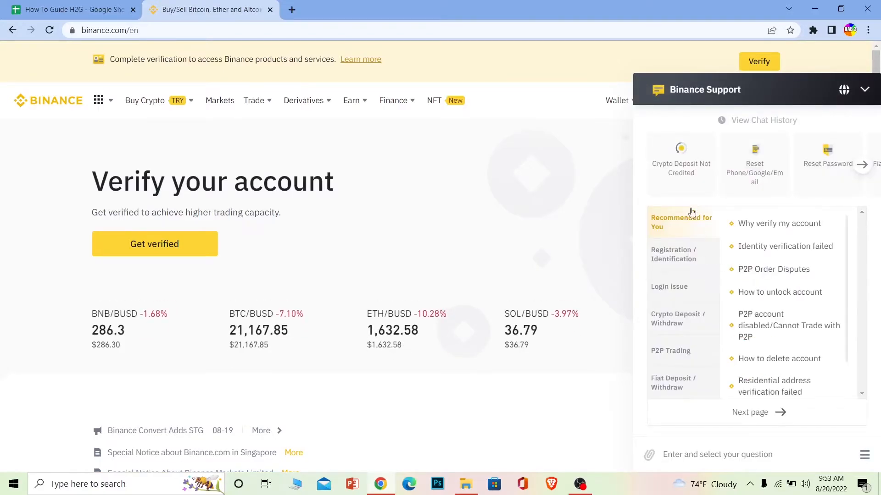
{"action": "left_click", "coordinate": [862, 164]}
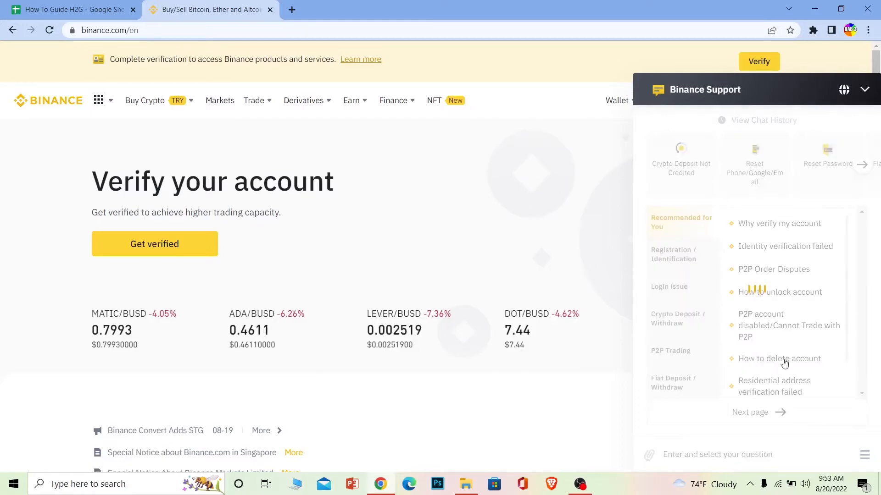
{"action": "left_click", "coordinate": [813, 352]}
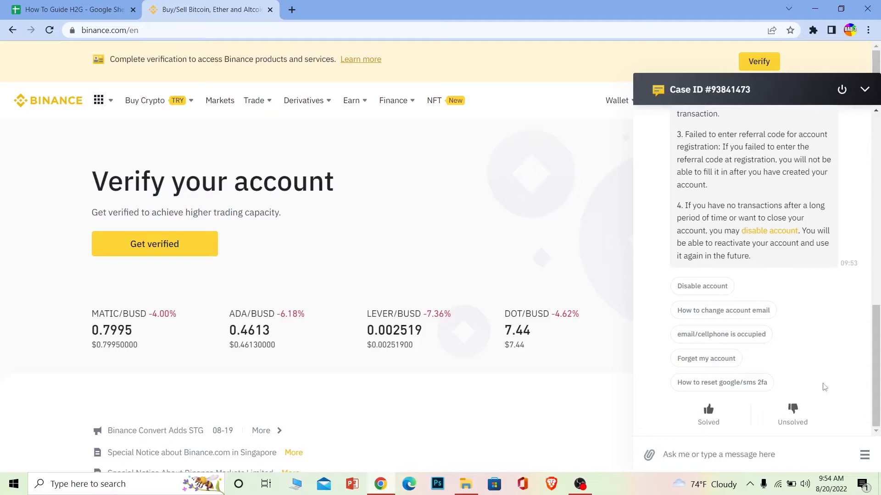
Close the chat and go to the account's Security settings via the profile menu
{"action": "left_click", "coordinate": [864, 88]}
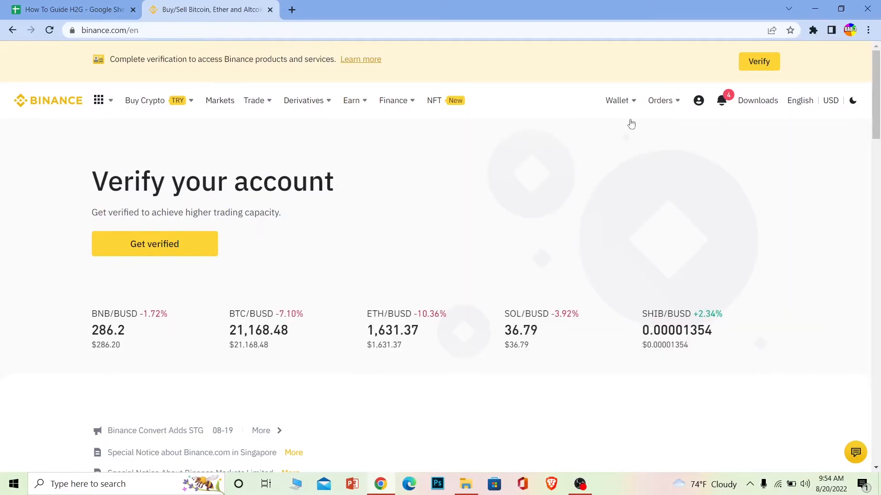
{"action": "mouse_move", "coordinate": [698, 100]}
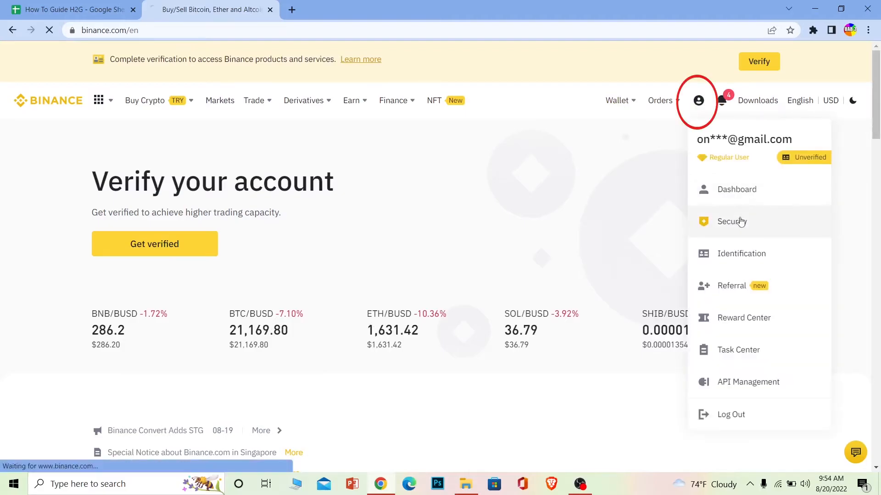
{"action": "left_click", "coordinate": [732, 222]}
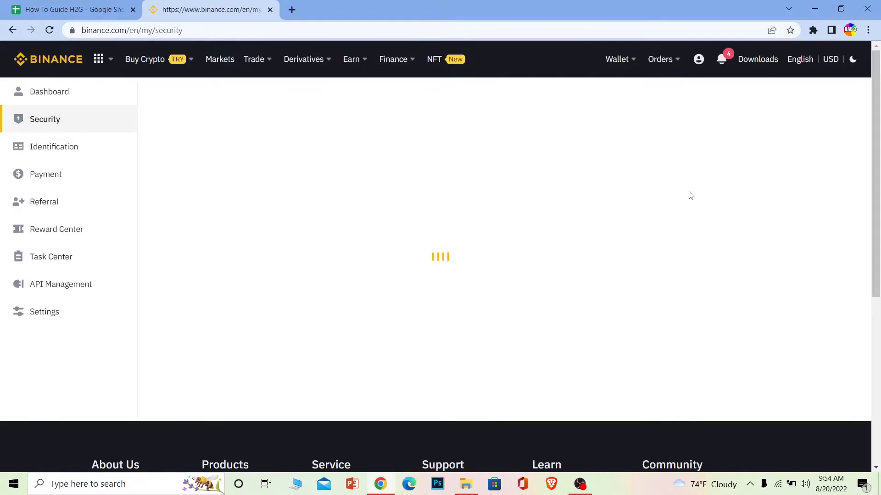
{"action": "scroll", "coordinate": [688, 195], "scroll_direction": "down", "scroll_amount": 2}
{"action": "scroll", "coordinate": [681, 200], "scroll_direction": "down", "scroll_amount": 8}
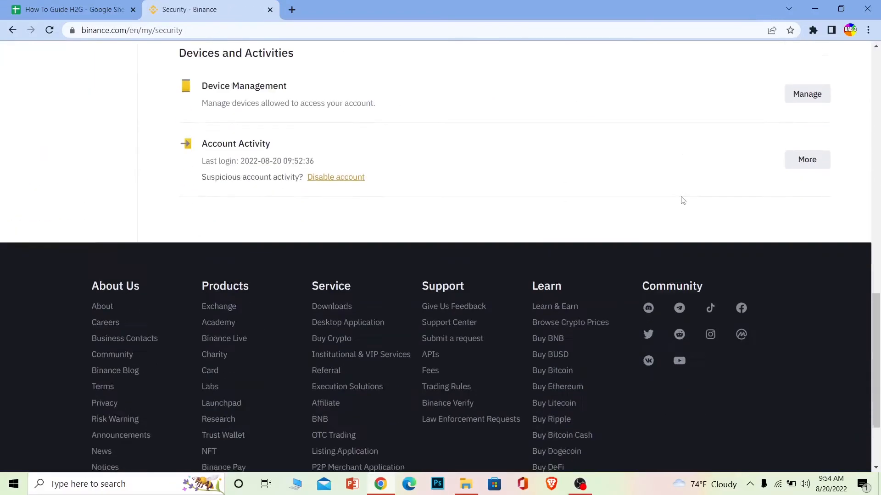
{"action": "scroll", "coordinate": [681, 200], "scroll_direction": "down", "scroll_amount": 3}
{"action": "scroll", "coordinate": [553, 219], "scroll_direction": "up", "scroll_amount": 4}
Reach the Disable Your Account section from Account Activity and view its warning list
{"action": "left_click", "coordinate": [346, 237]}
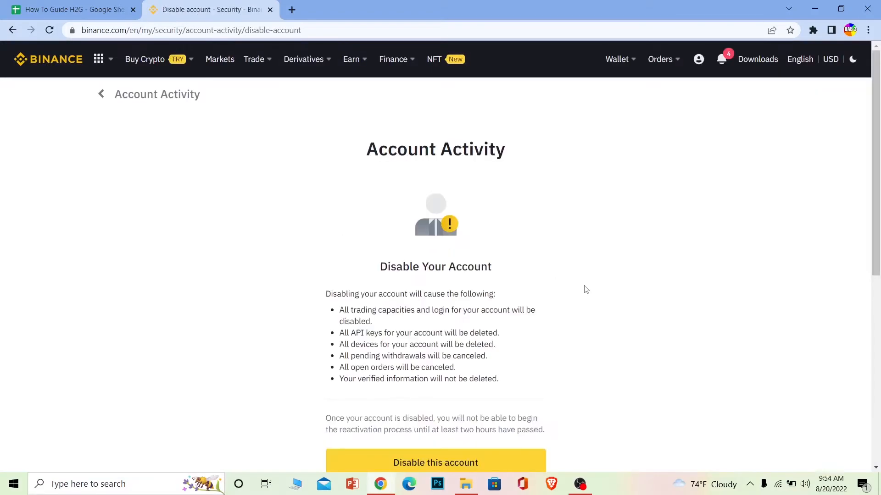
{"action": "scroll", "coordinate": [585, 289], "scroll_direction": "down", "scroll_amount": 2}
{"action": "scroll", "coordinate": [530, 276], "scroll_direction": "down", "scroll_amount": 1}
{"action": "left_click_drag", "start_coordinate": [324, 191], "coordinate": [530, 274]}
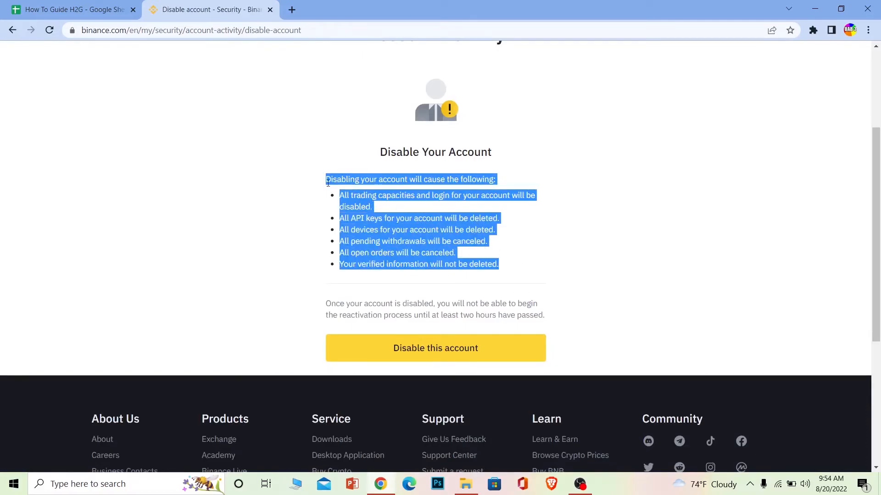
{"action": "left_click", "coordinate": [433, 348]}
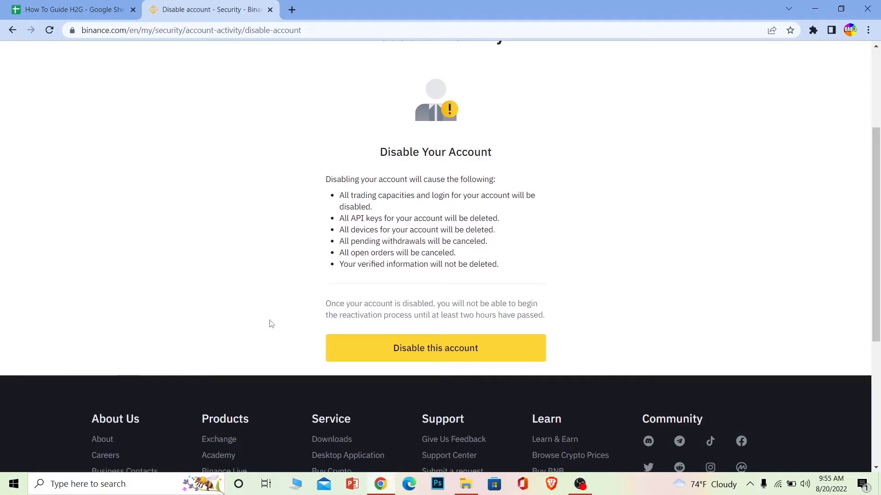
{"action": "scroll", "coordinate": [267, 308], "scroll_direction": "up", "scroll_amount": 3}
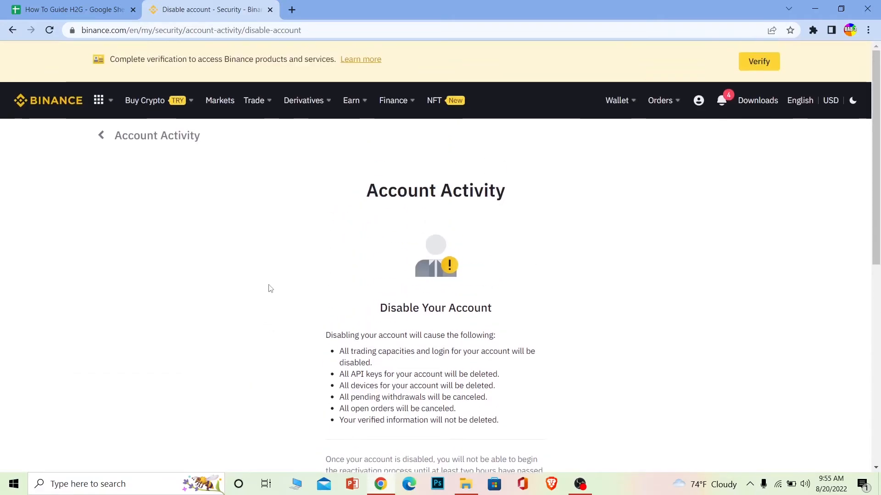
Return to the Binance home page via the logo
{"action": "left_click", "coordinate": [66, 101]}
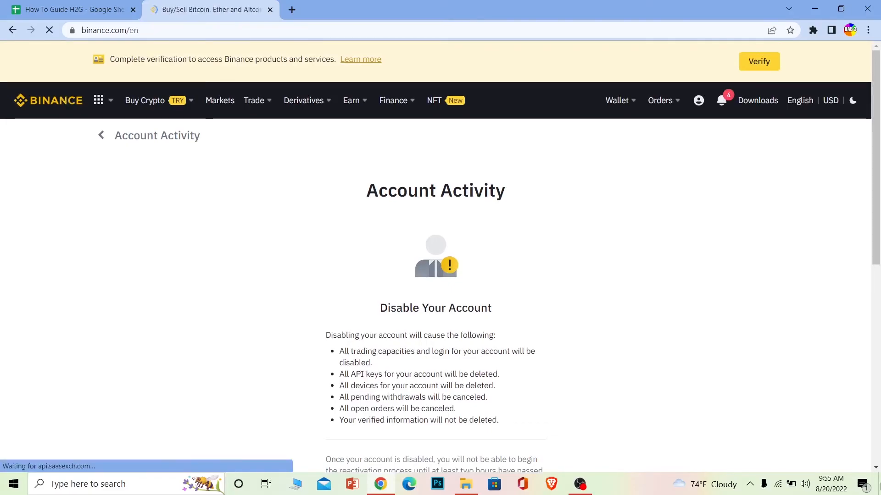